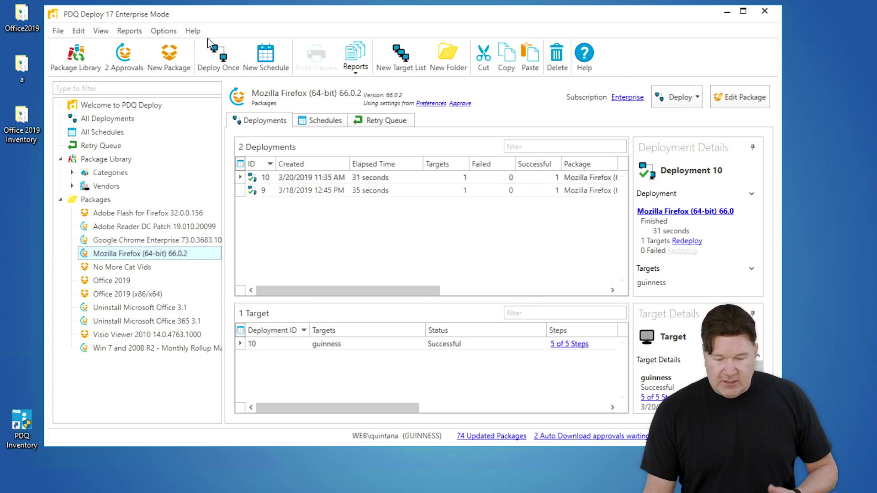
Open the PDQ Deploy repository folder in File Explorer from the Preferences Repository page.
click(171, 34)
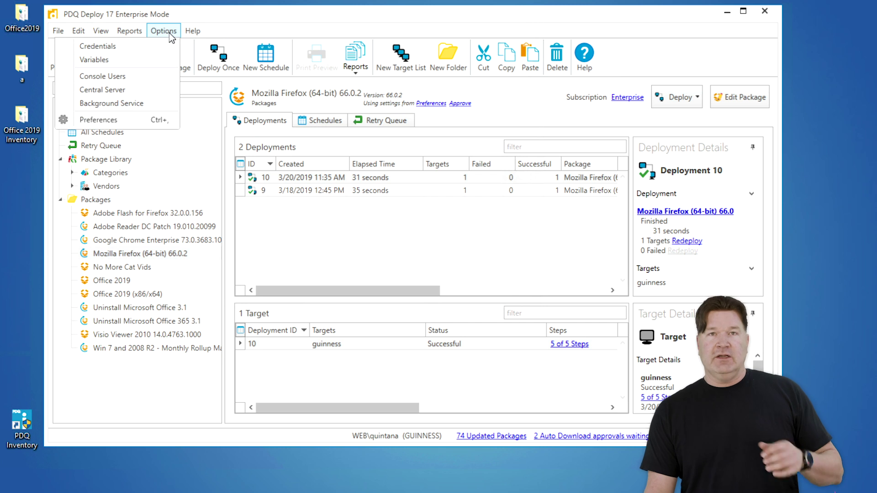
click(153, 120)
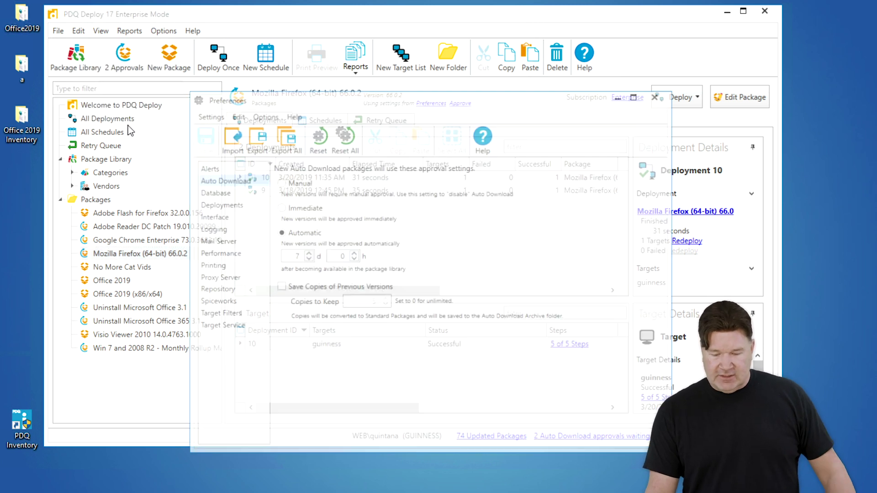
click(215, 291)
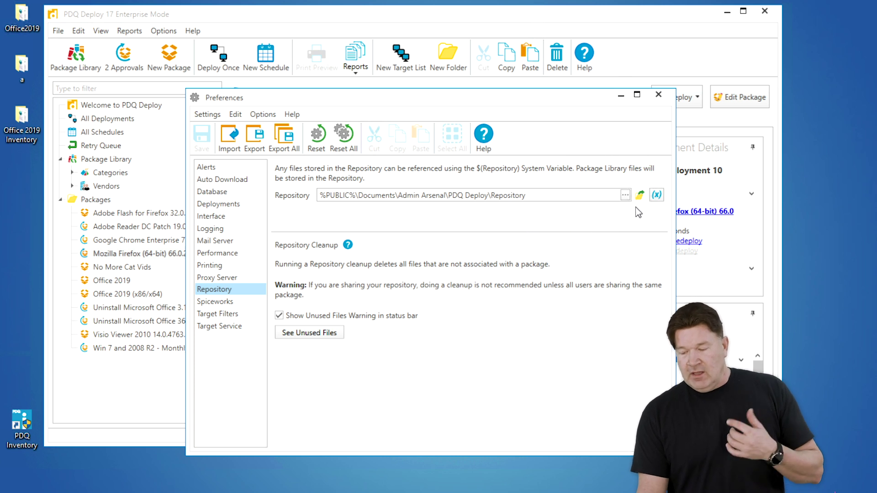
click(640, 196)
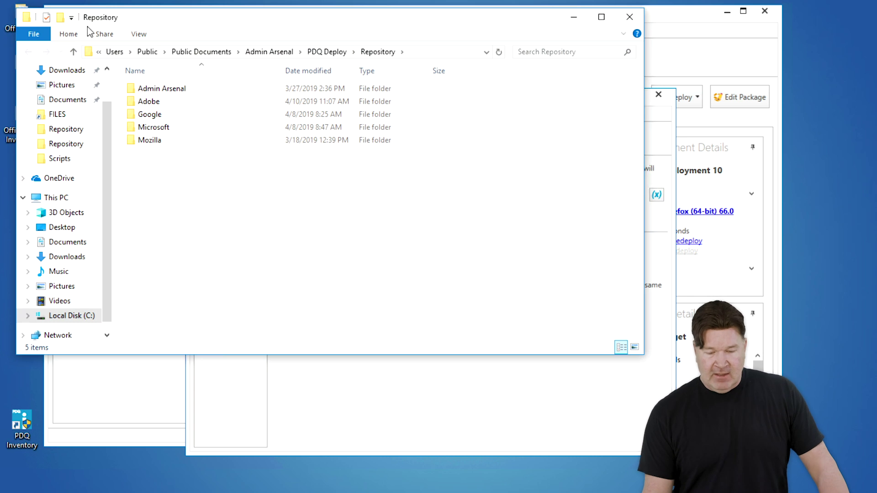
Browse into the repository's Mozilla\Firefox\x64 folder to view the Firefox installer files.
drag(167, 17, 221, 29)
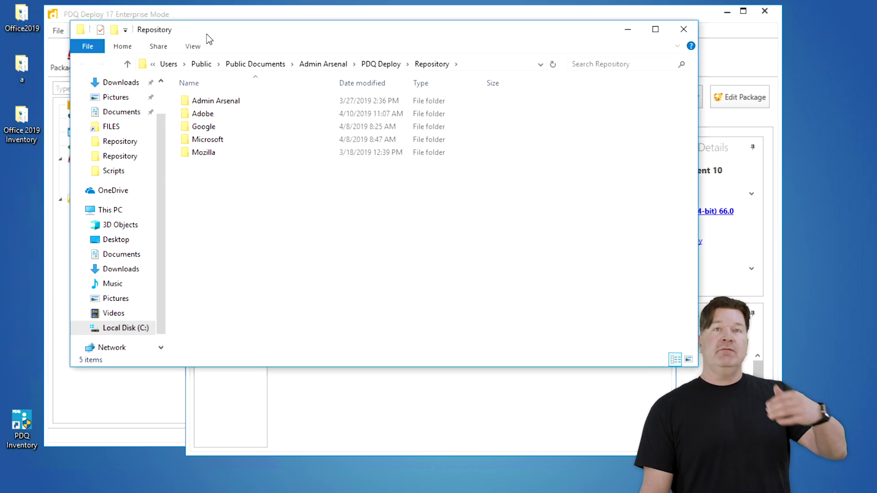
double_click(212, 156)
double_click(207, 104)
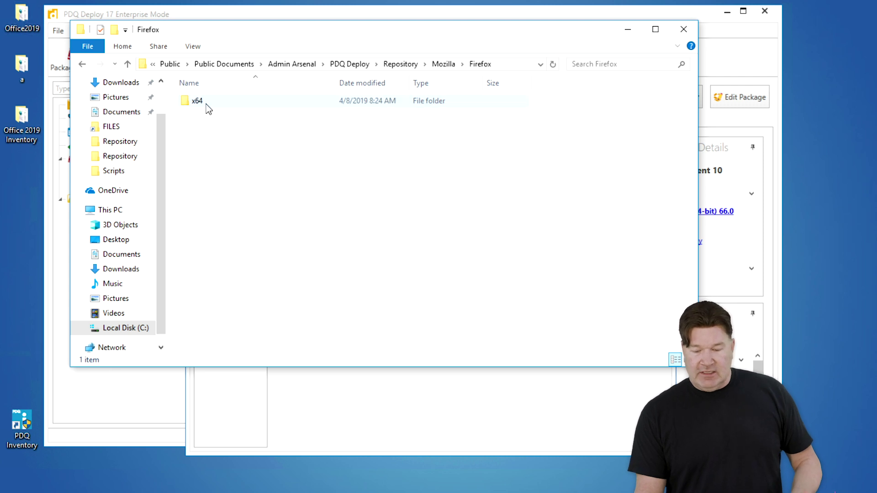
double_click(204, 103)
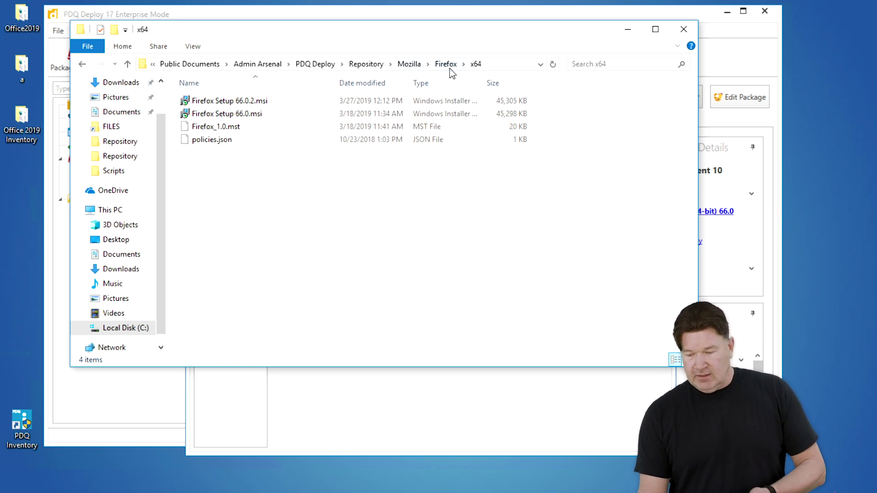
Export the Mozilla Firefox (64-bit) 66.0.2 package to an XML file on the Desktop.
click(683, 29)
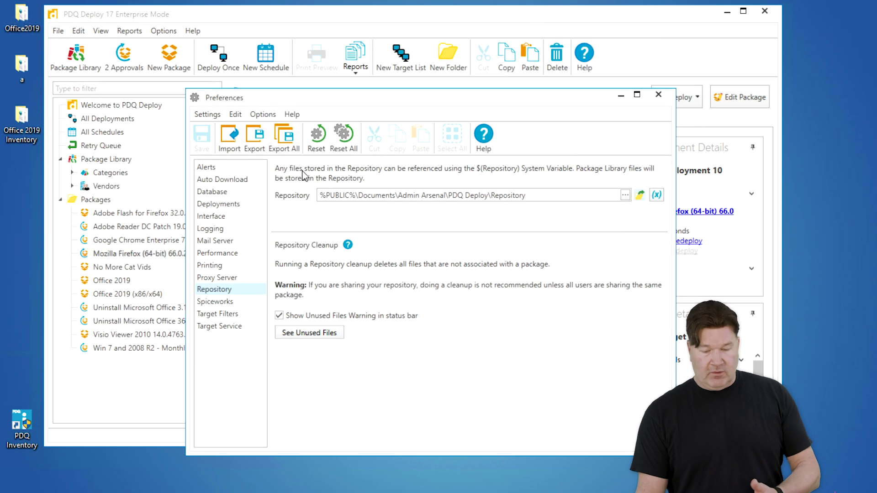
click(658, 95)
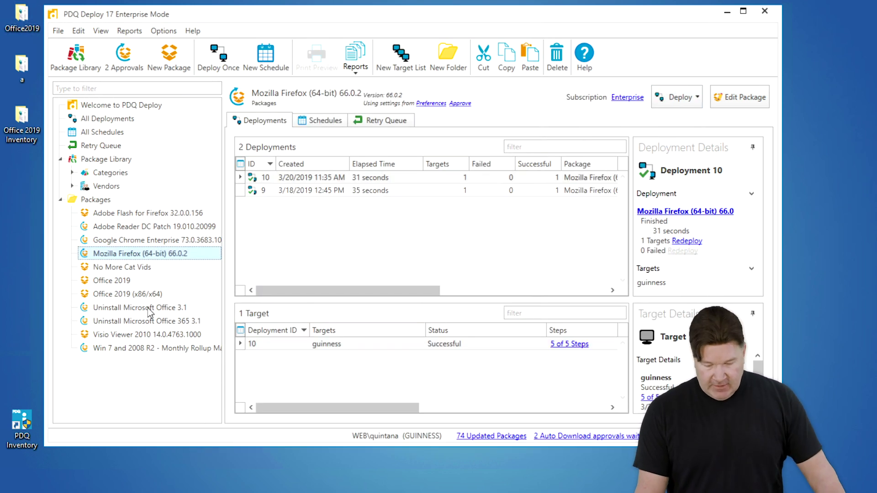
right_click(132, 257)
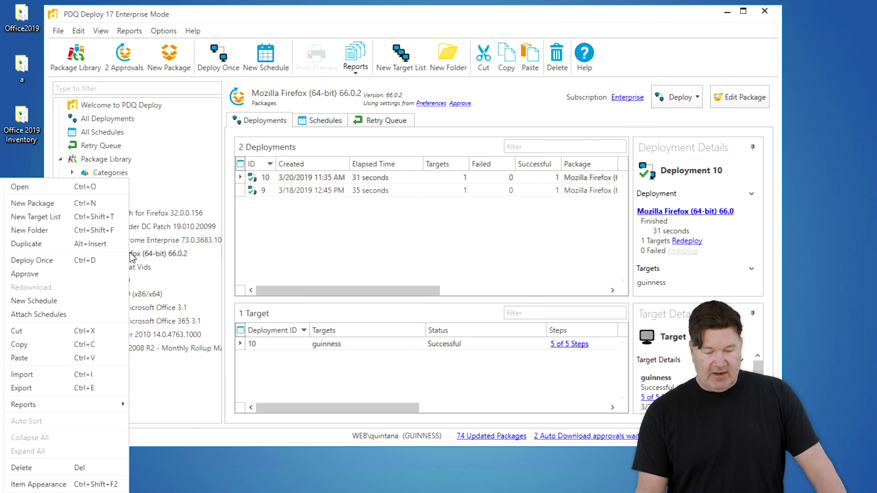
click(51, 388)
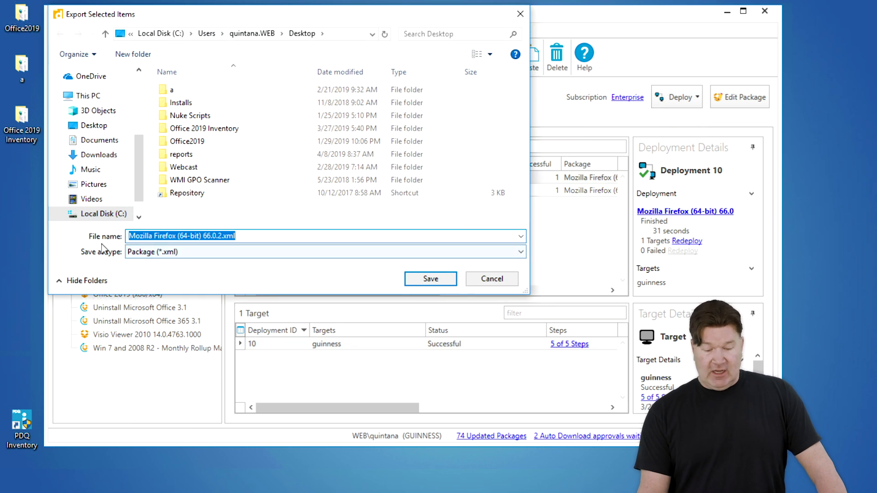
click(97, 125)
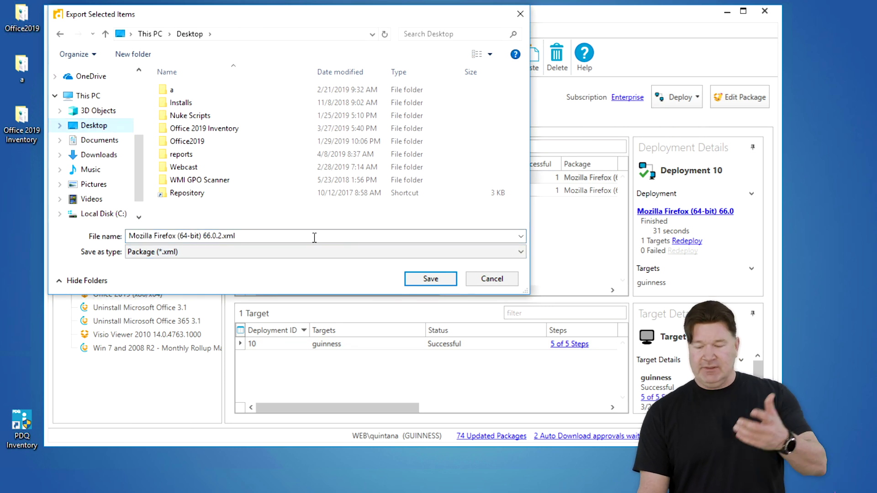
click(431, 280)
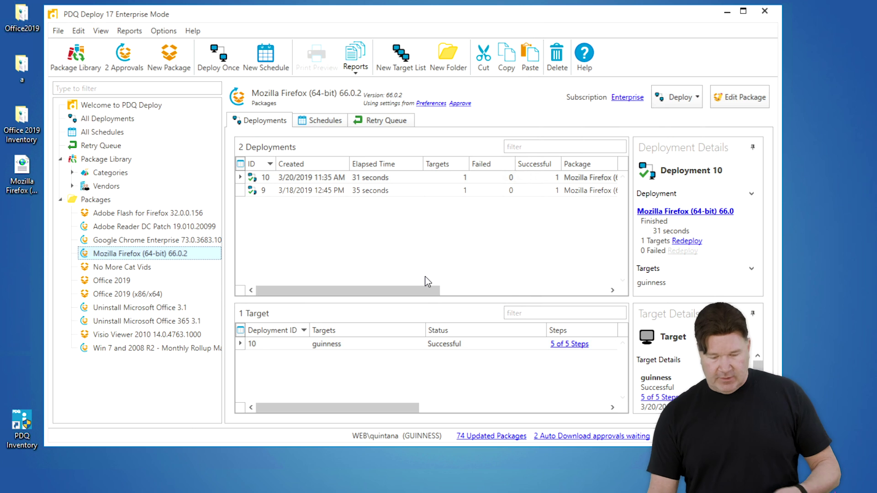
Check the exported Firefox XML file's properties, then open it with Notepad++.
click(25, 171)
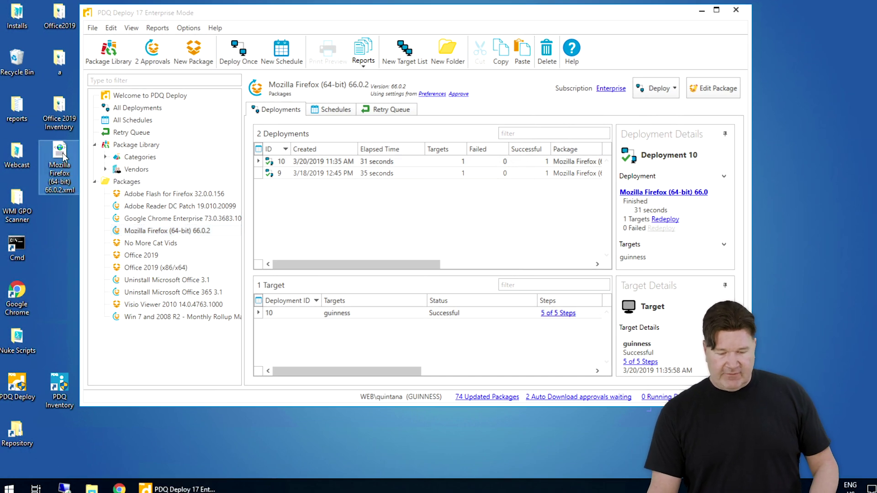
right_click(64, 156)
click(39, 359)
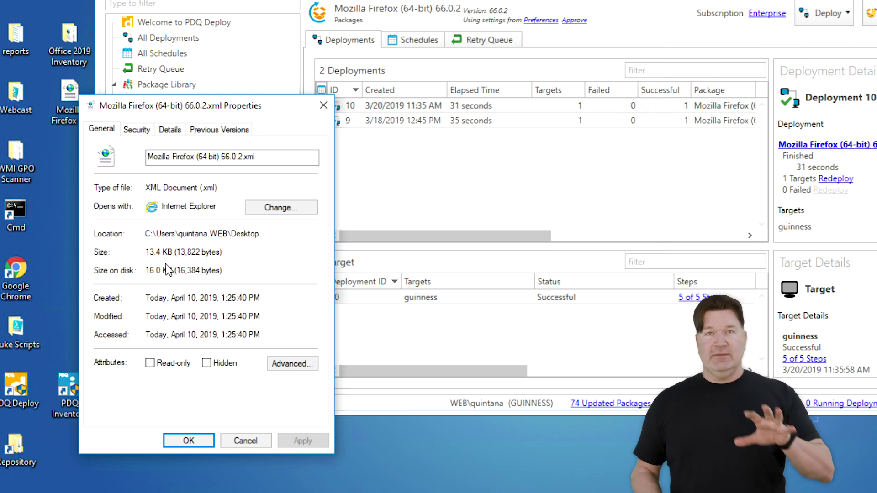
click(265, 442)
right_click(70, 85)
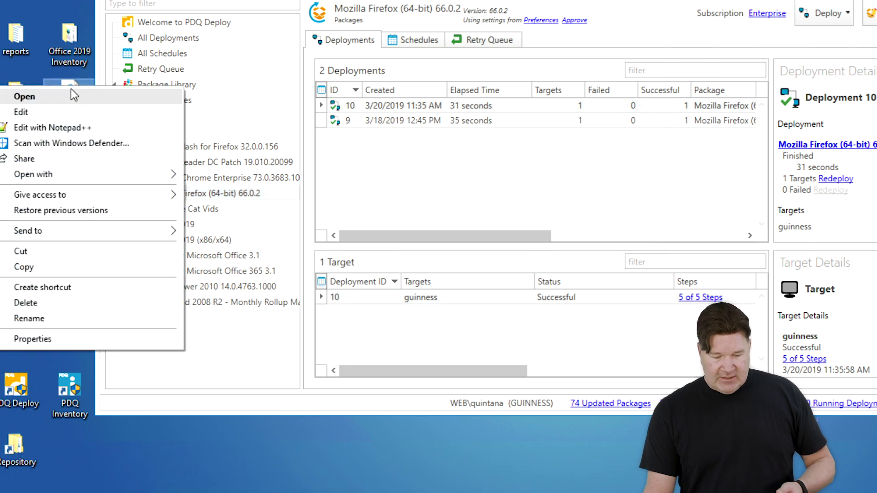
click(58, 127)
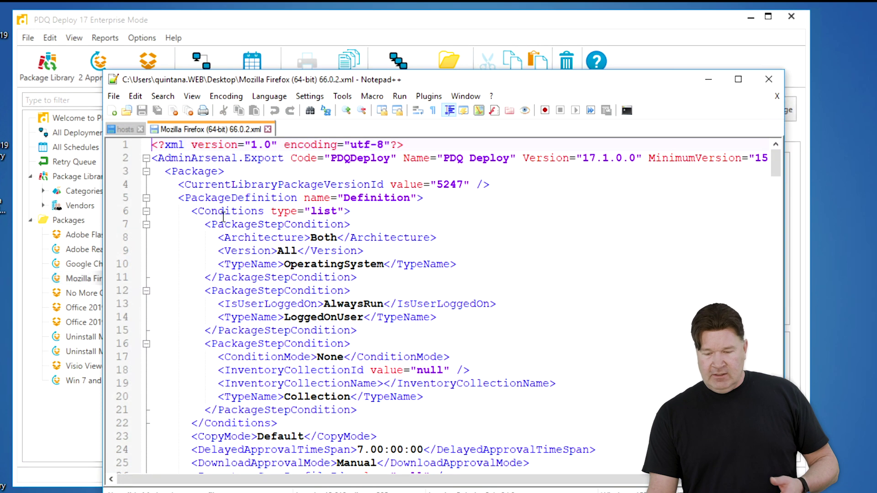
Scroll the Firefox package XML down to its InstallStep repository paths, then close Notepad++.
scroll(329, 225, down, 16)
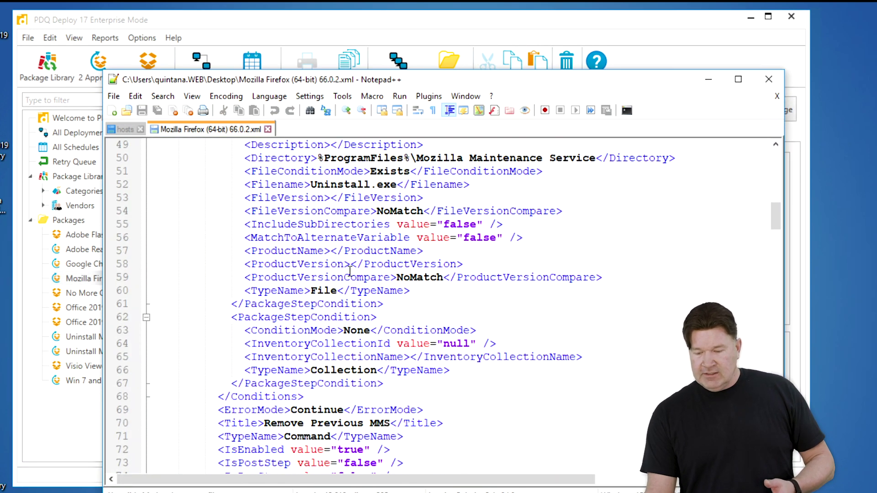
scroll(349, 271, down, 20)
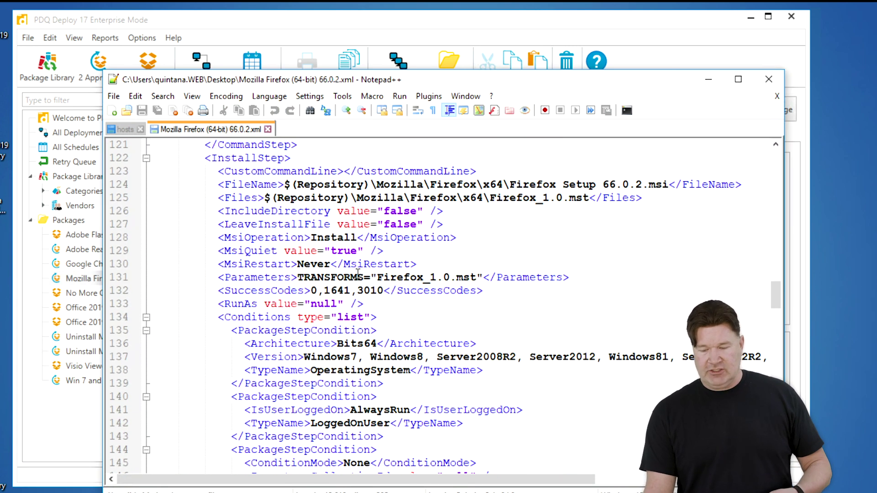
scroll(358, 274, down, 16)
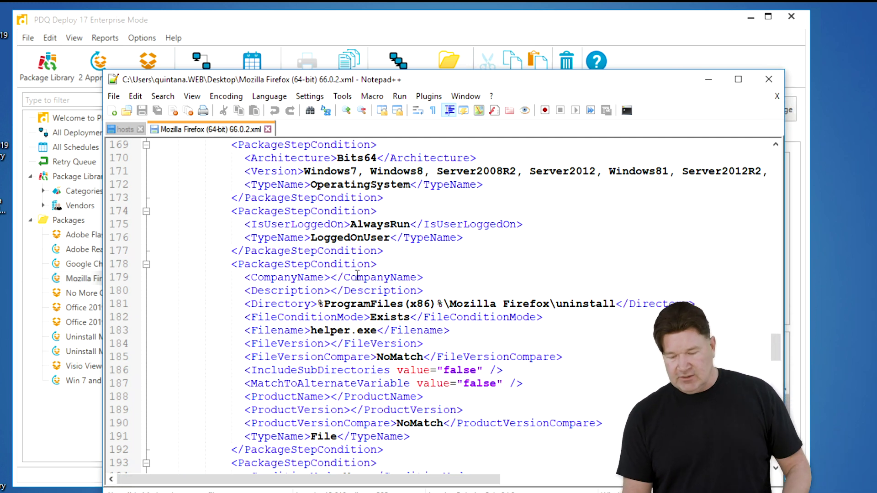
scroll(359, 277, down, 4)
click(766, 87)
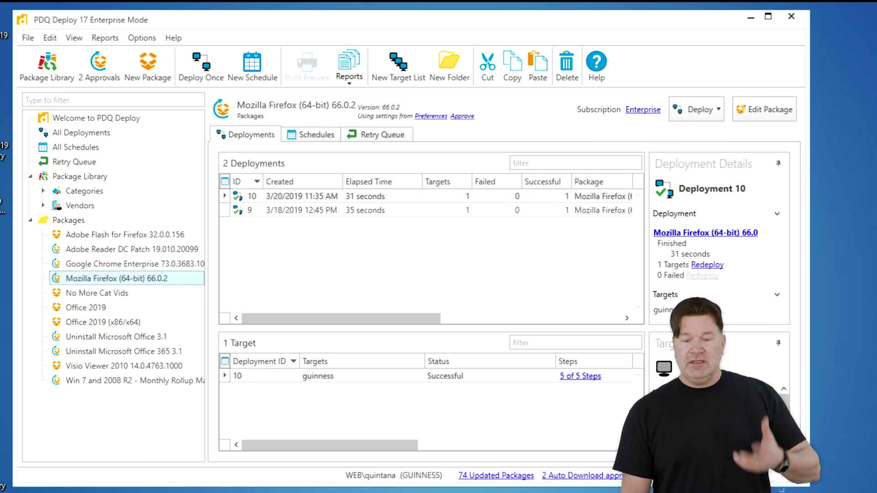
double_click(96, 279)
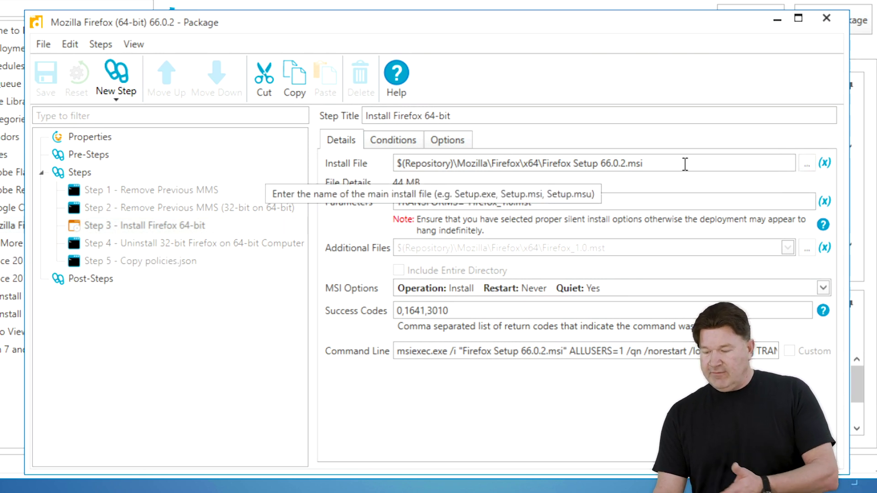
drag(685, 165, 389, 178)
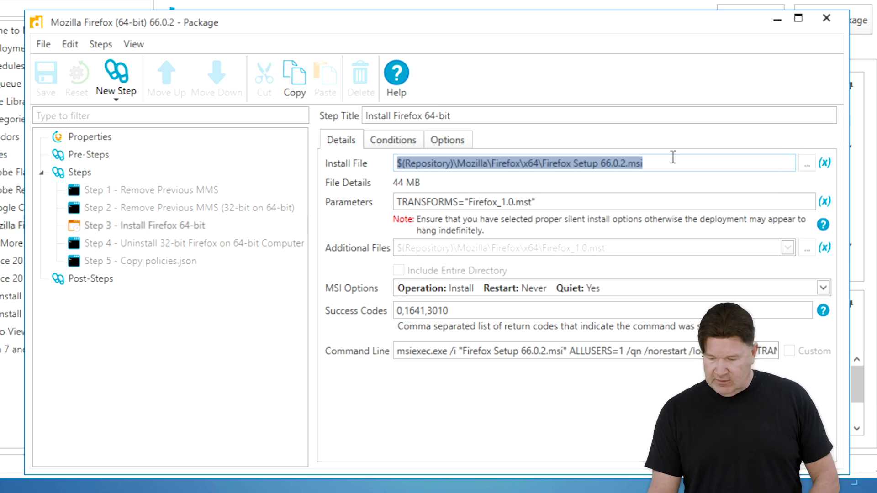
click(777, 19)
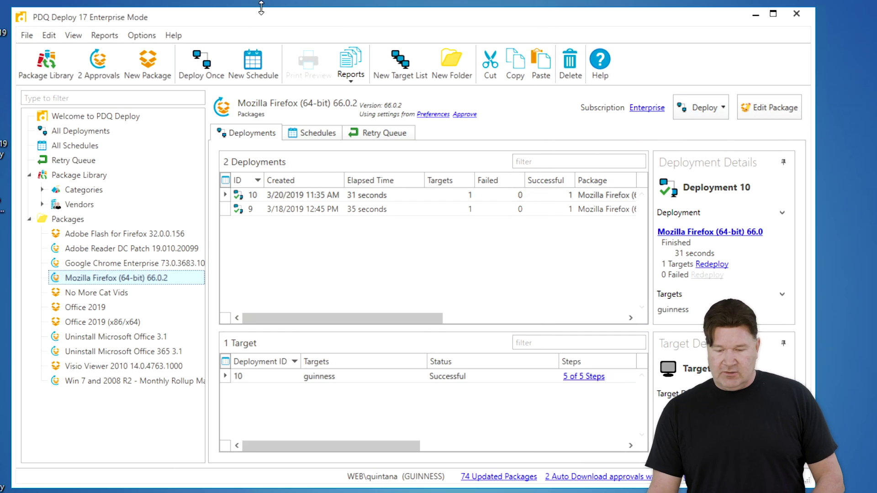
Open the repository folder and copy its Mozilla folder to the desktop as a backup.
click(148, 36)
click(69, 129)
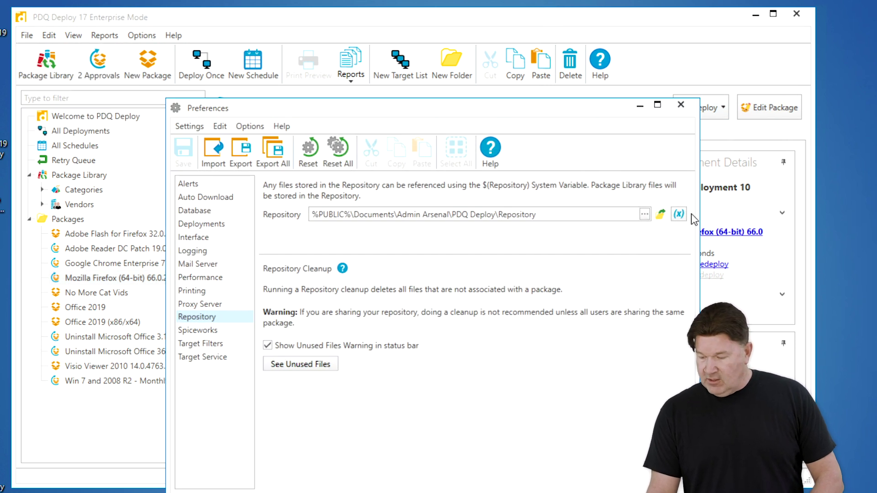
click(658, 215)
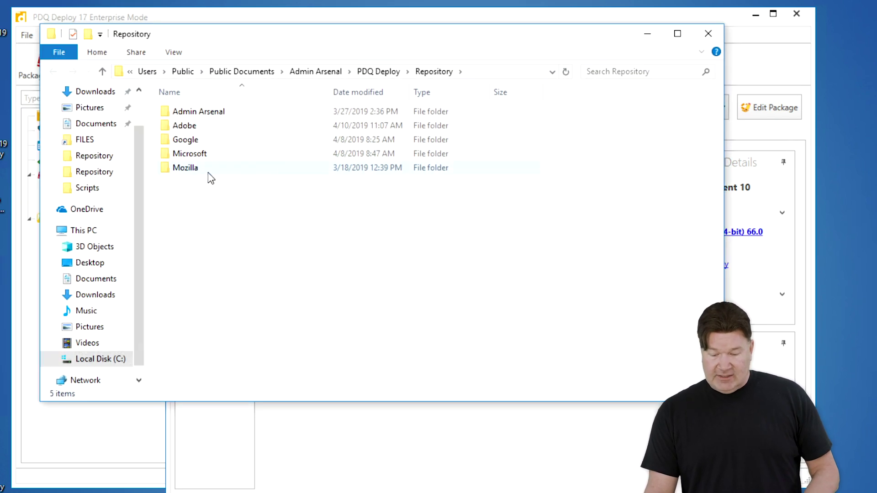
drag(188, 167, 0, 283)
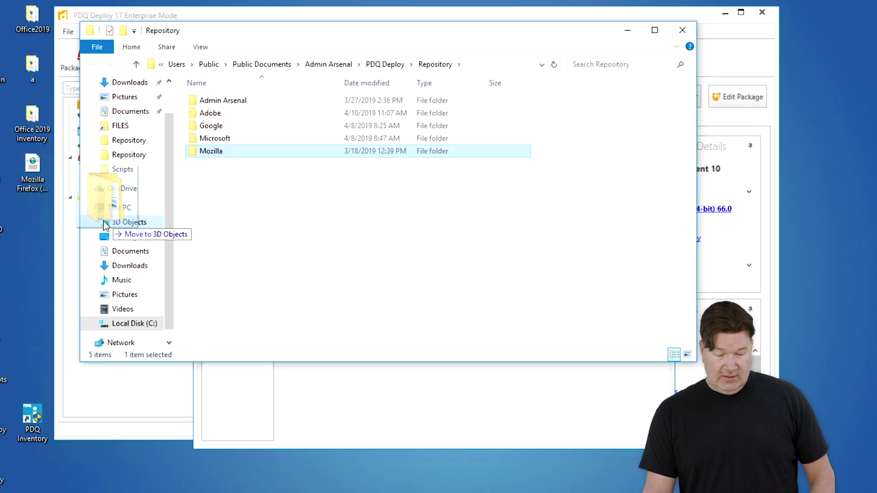
drag(38, 251, 40, 254)
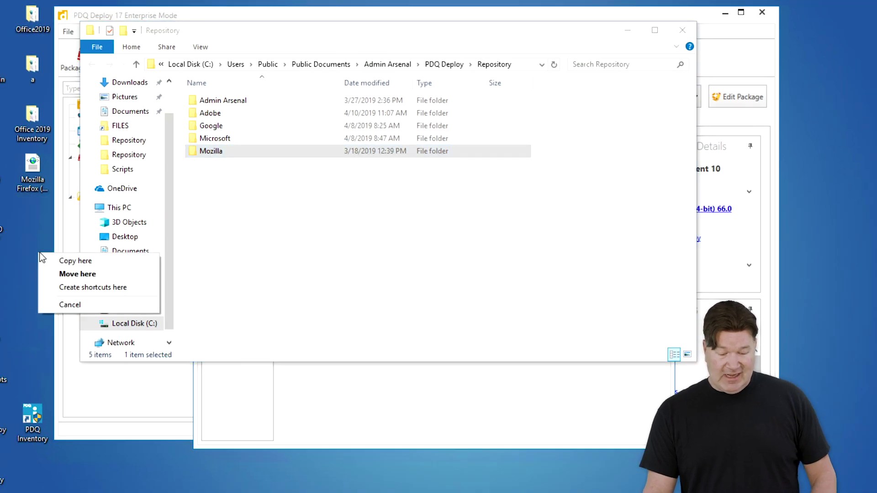
click(68, 261)
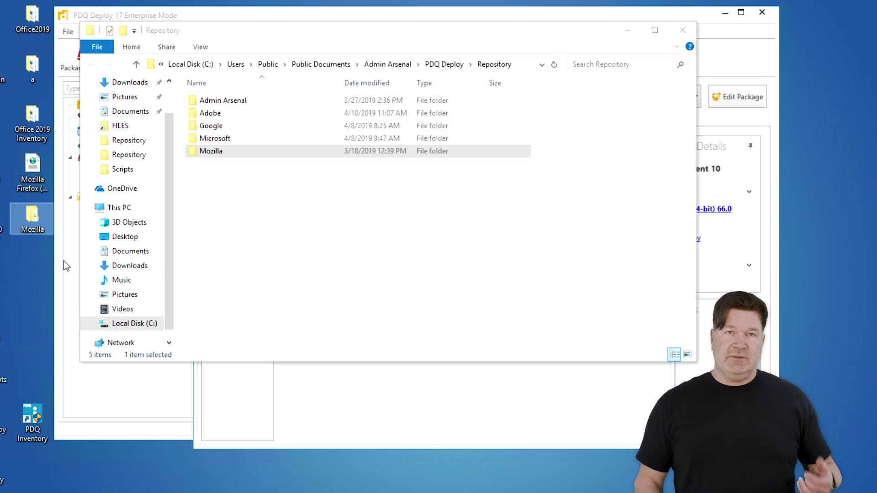
In the desktop backup's Mozilla\Firefox\x64 folder, delete the older Firefox Setup 66.0.msi.
double_click(33, 213)
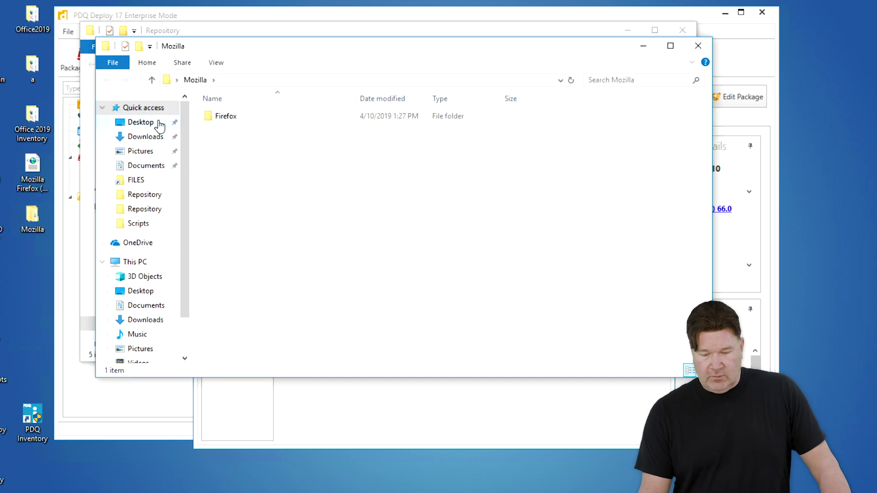
double_click(233, 117)
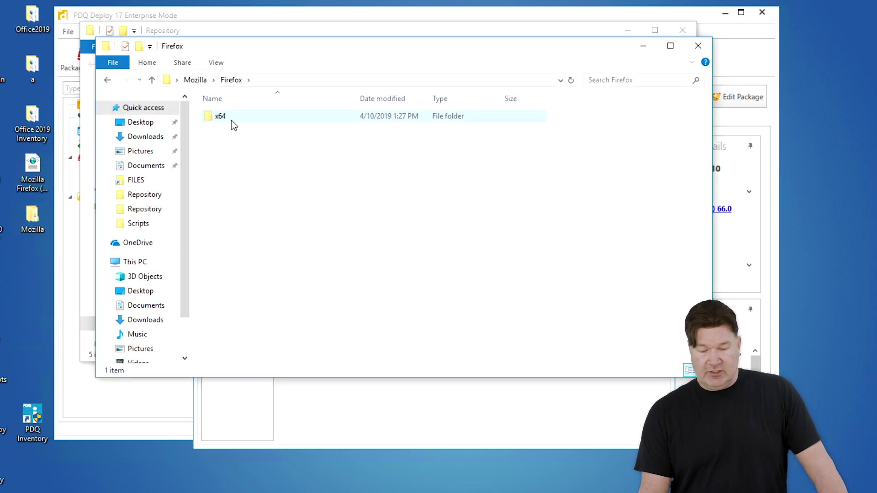
double_click(231, 118)
click(270, 131)
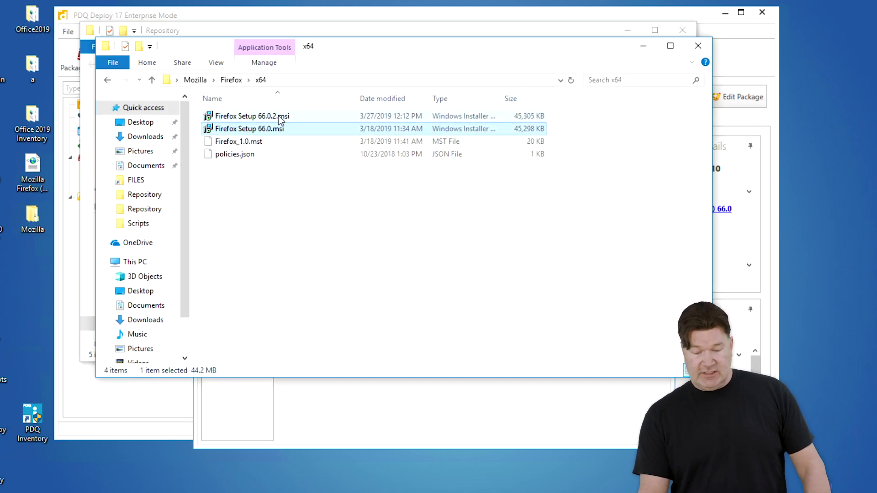
key(Delete)
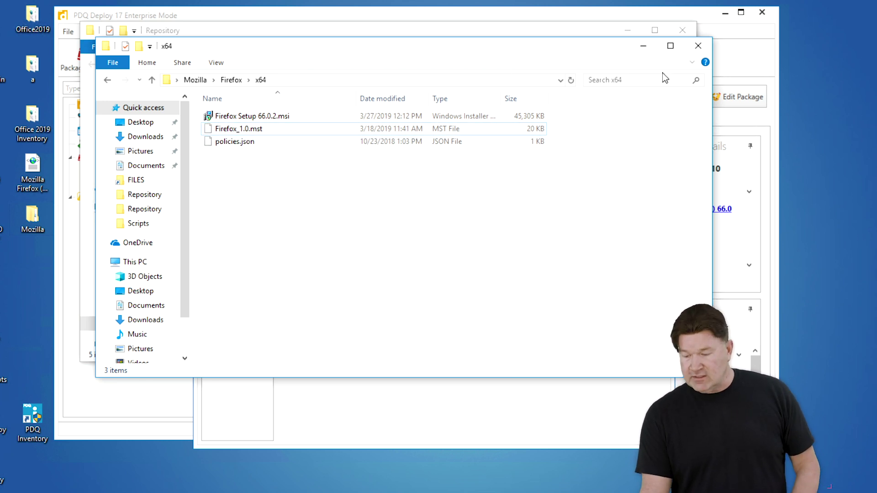
Close the backup x64 and repository Explorer windows, returning to the Repository preferences.
click(697, 46)
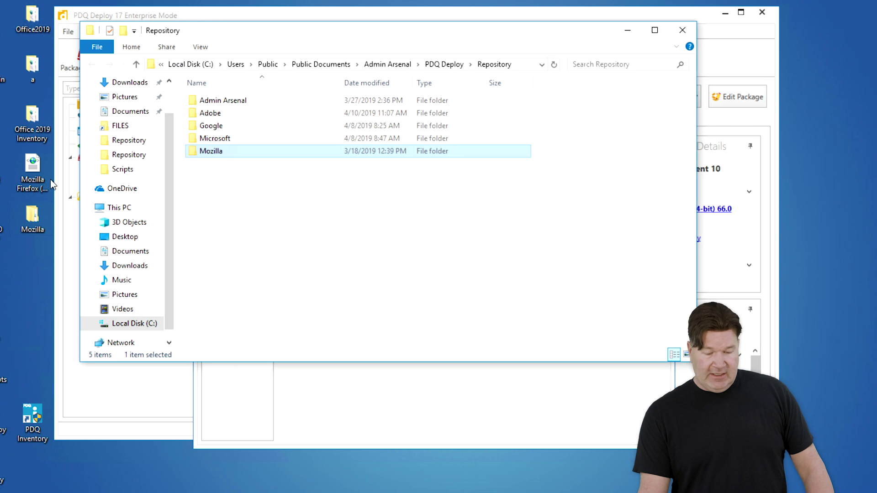
click(43, 171)
click(33, 229)
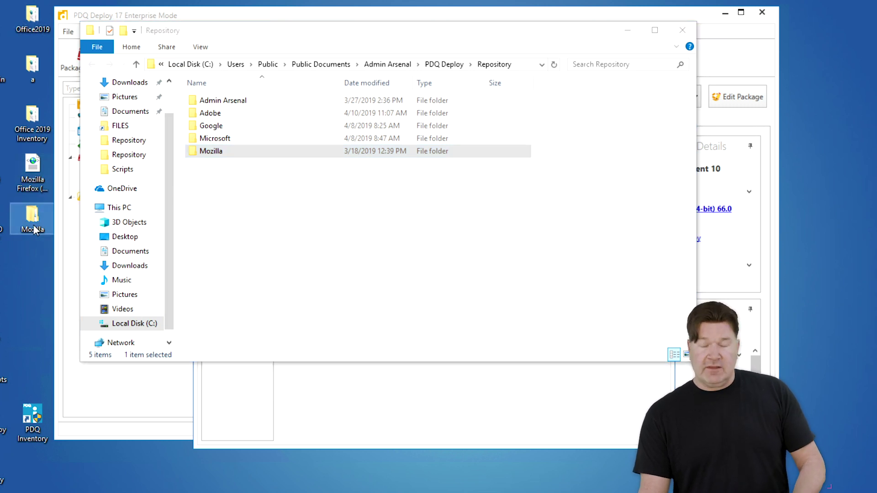
click(683, 29)
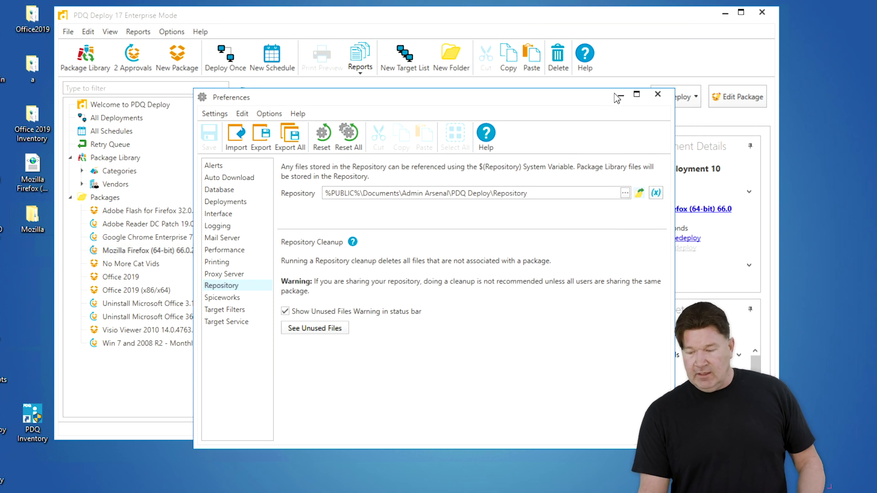
Remove the Firefox (64-bit) 66.0.2 package with a confirmed delete, then reopen Preferences.
click(657, 94)
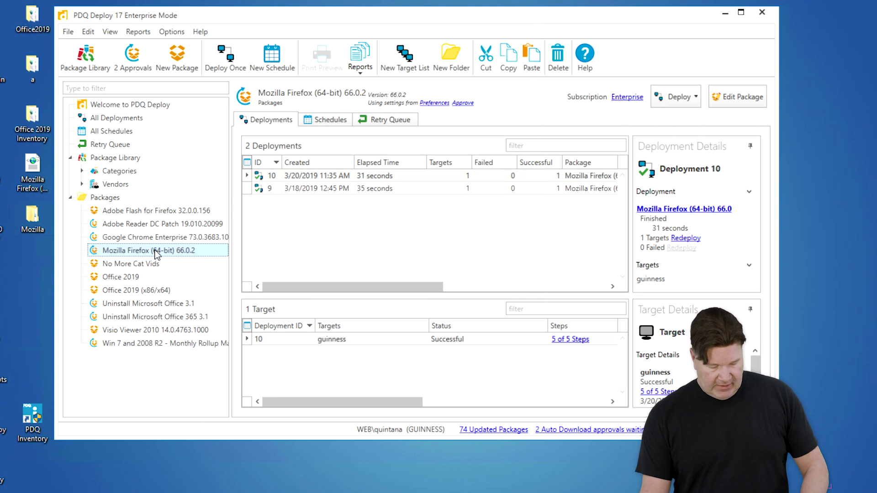
key(Delete)
click(394, 259)
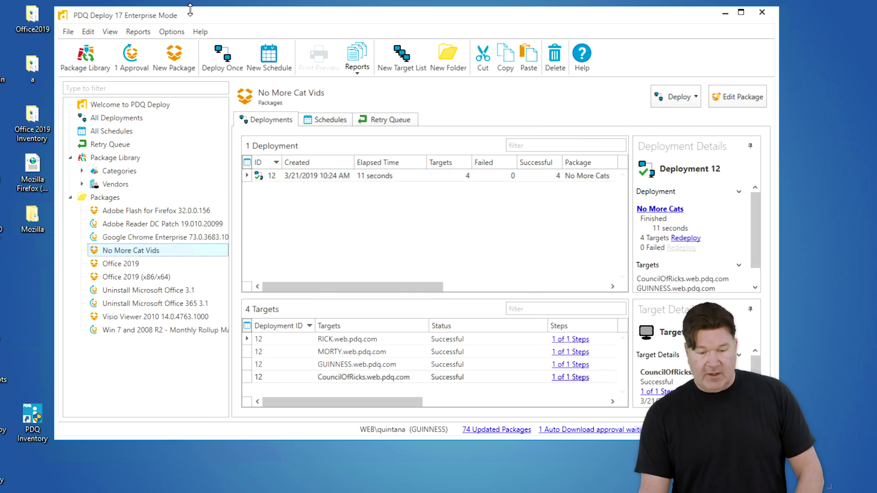
click(171, 31)
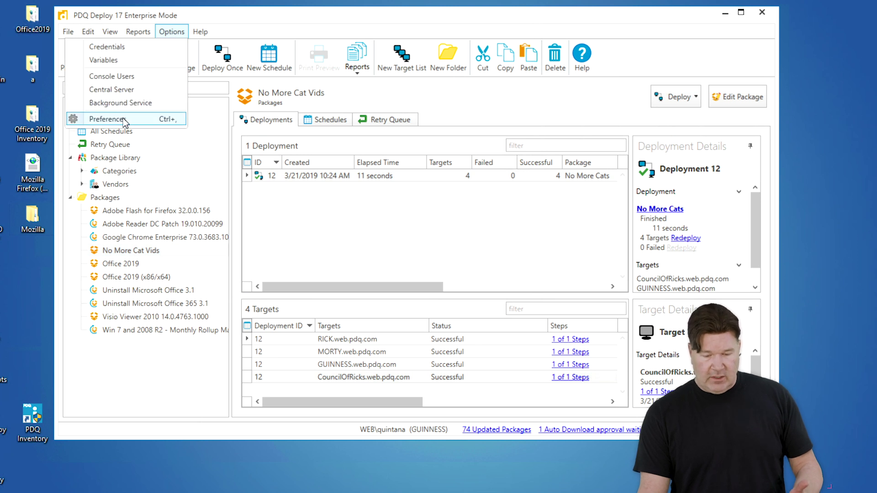
click(124, 117)
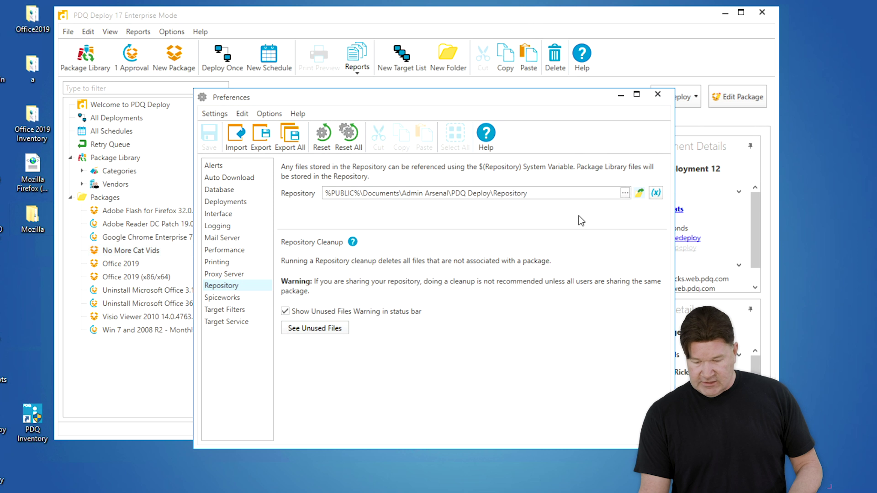
Delete Firefox Setup 66.0.2.msi, Firefox Setup 66.0.msi, Firefox_1.0.mst and policies.json from the repository x64 folder.
double_click(218, 150)
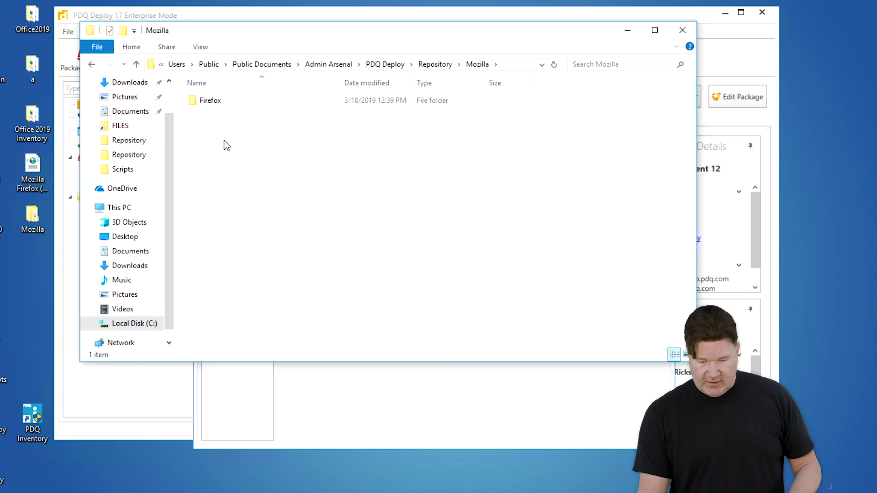
double_click(218, 104)
double_click(213, 101)
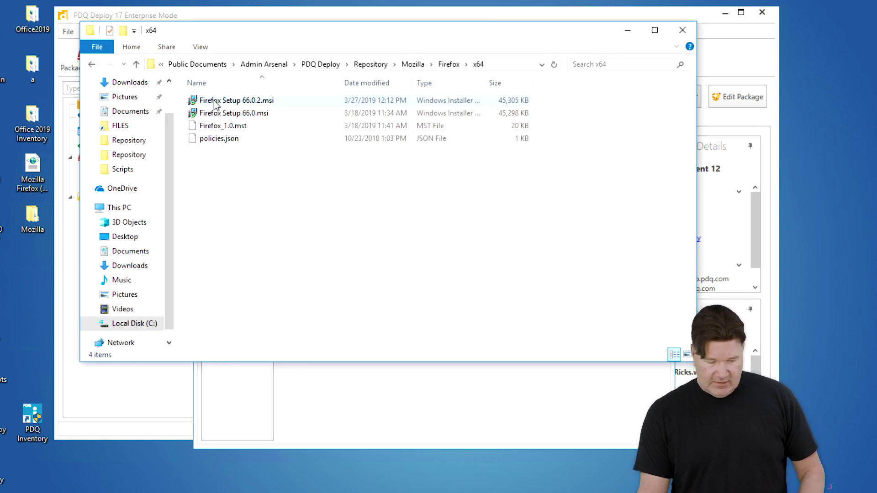
click(214, 101)
shift+click(219, 140)
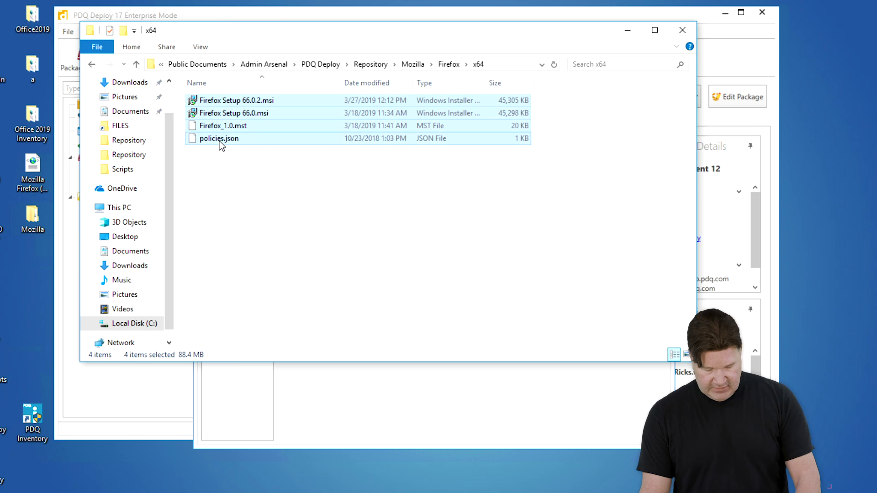
key(Delete)
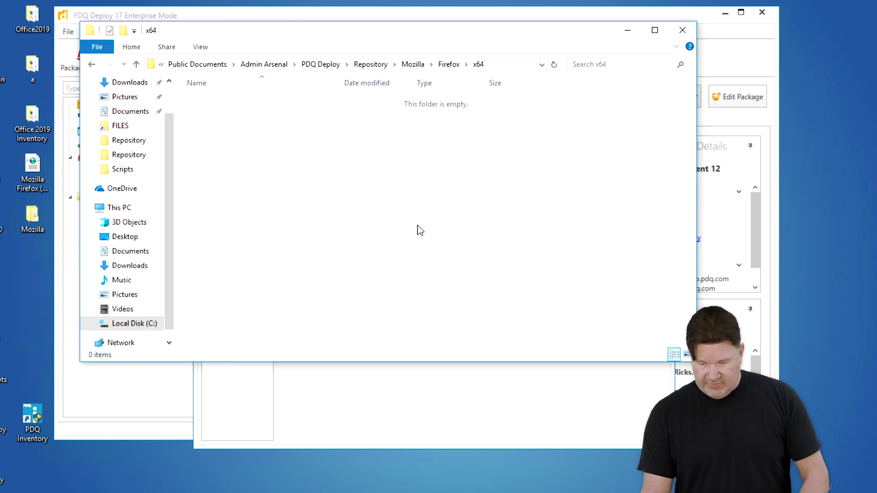
click(682, 30)
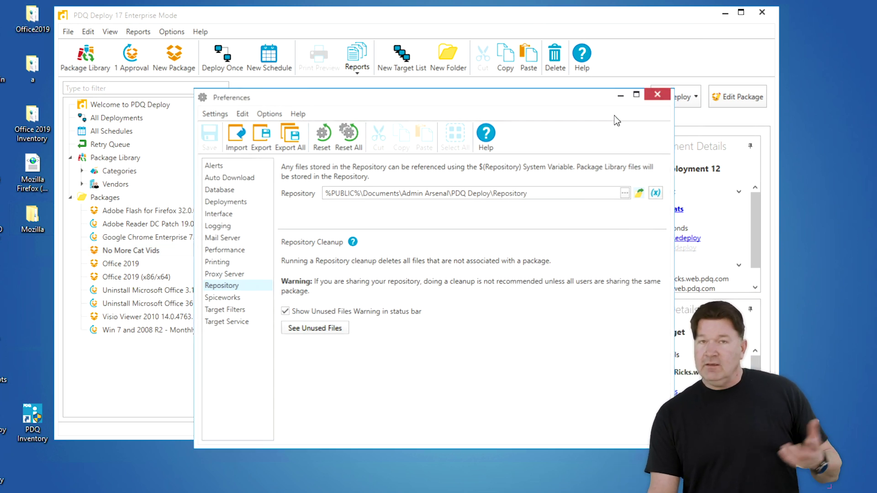
Import the Mozilla Firefox (64-bit) 66.0.2 .xml file from the Desktop into Packages.
click(658, 95)
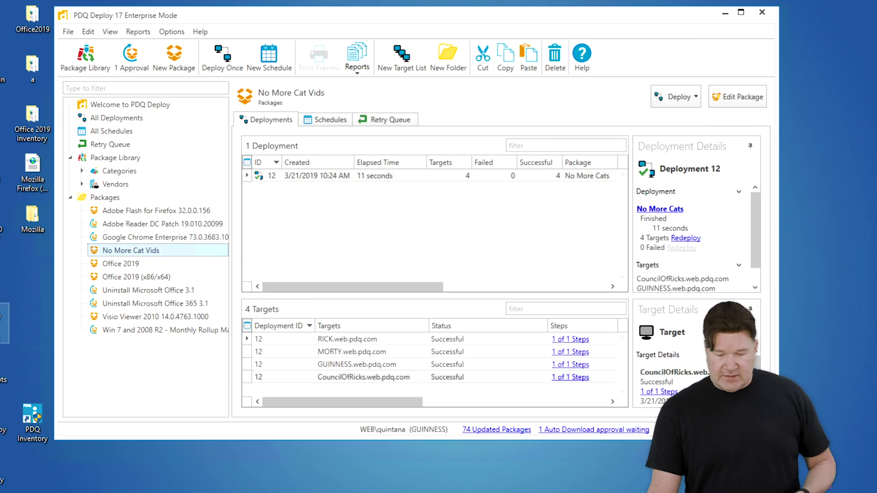
right_click(129, 376)
click(37, 223)
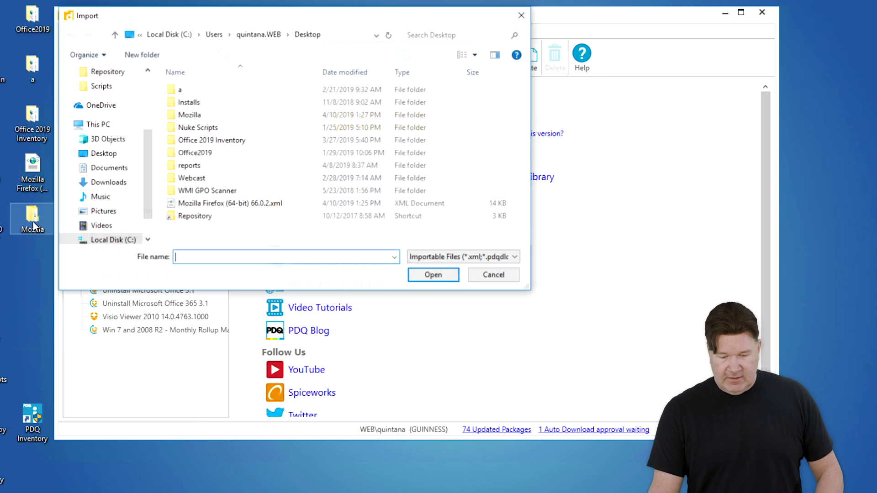
click(117, 156)
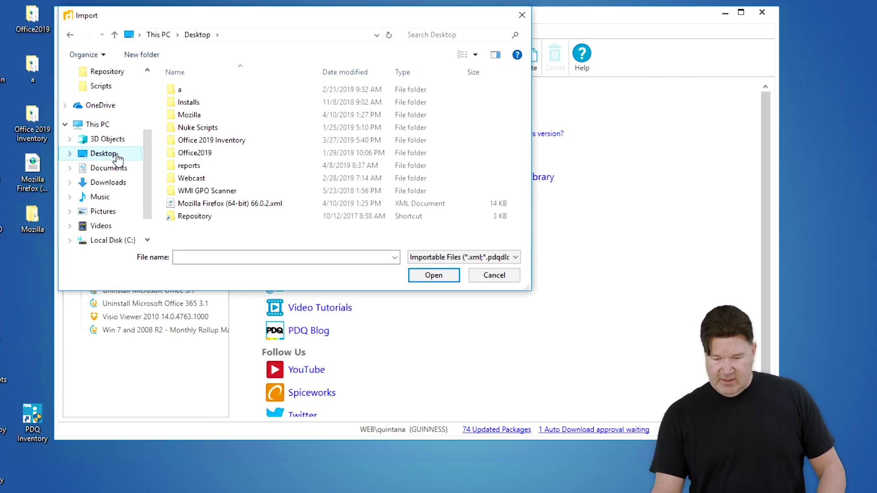
click(205, 203)
click(429, 276)
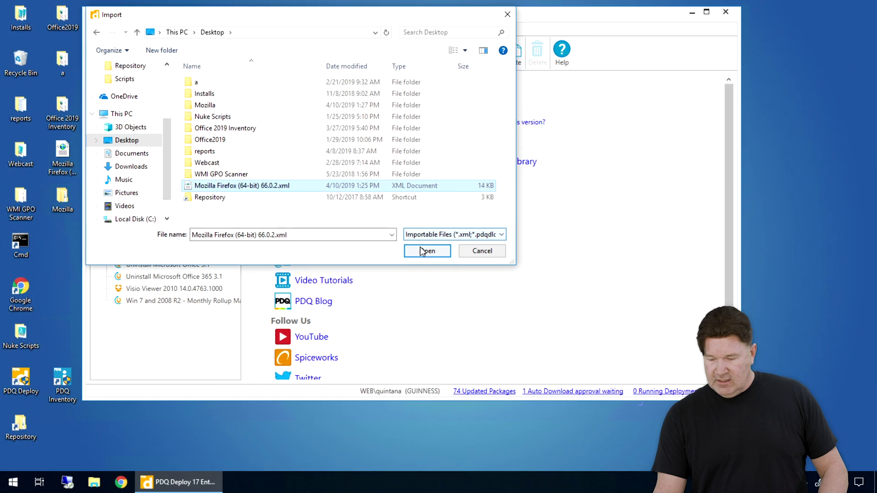
click(426, 250)
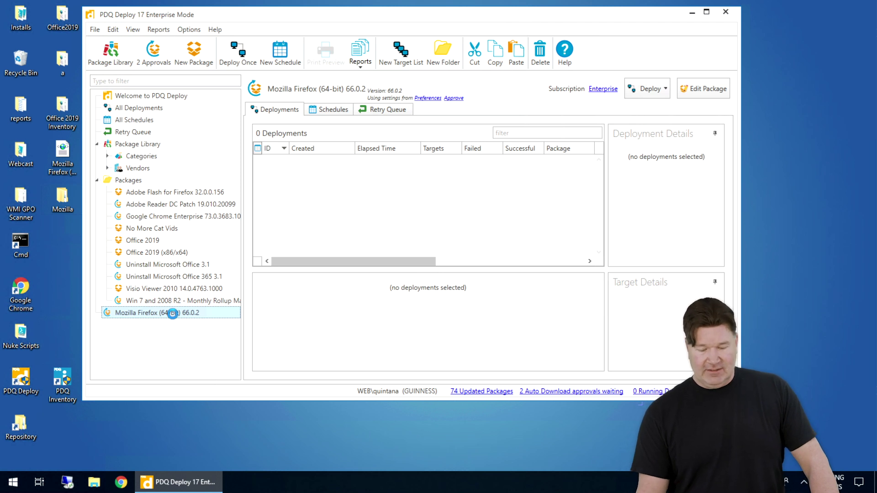
double_click(170, 315)
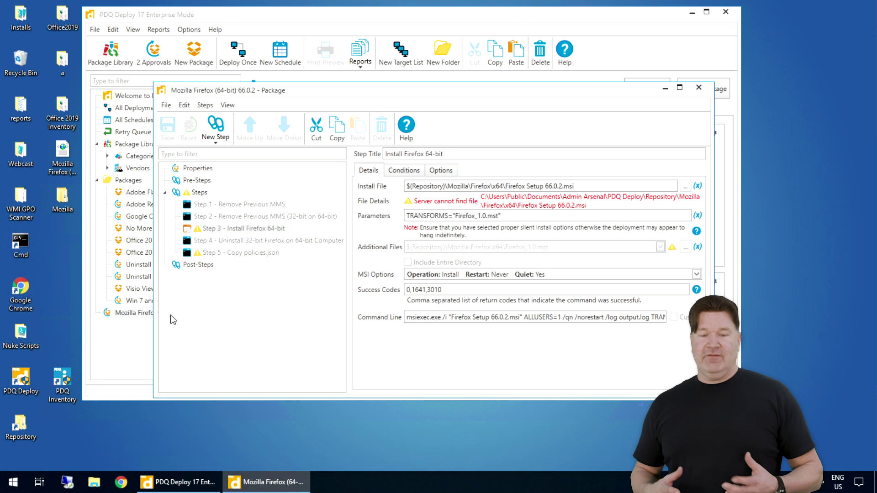
click(65, 201)
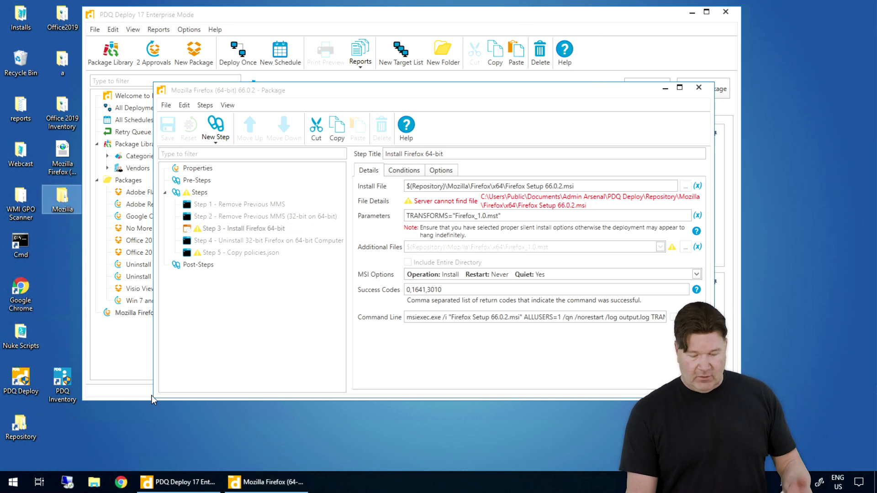
click(94, 484)
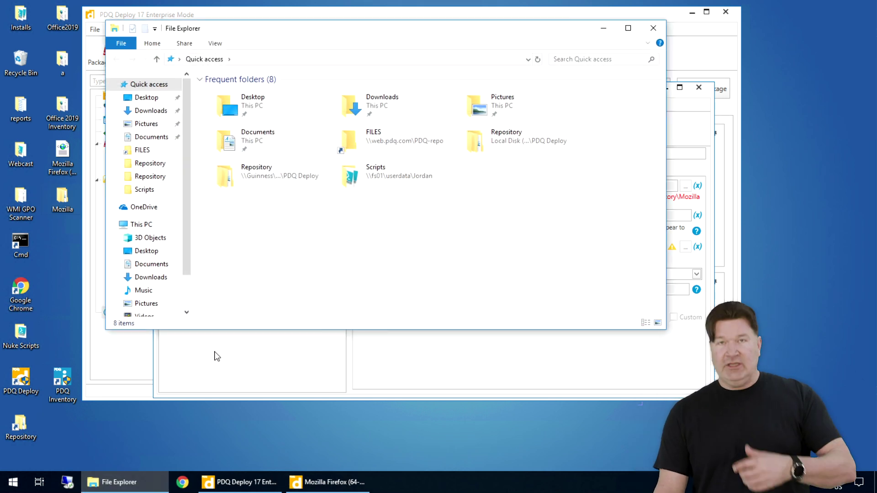
click(653, 28)
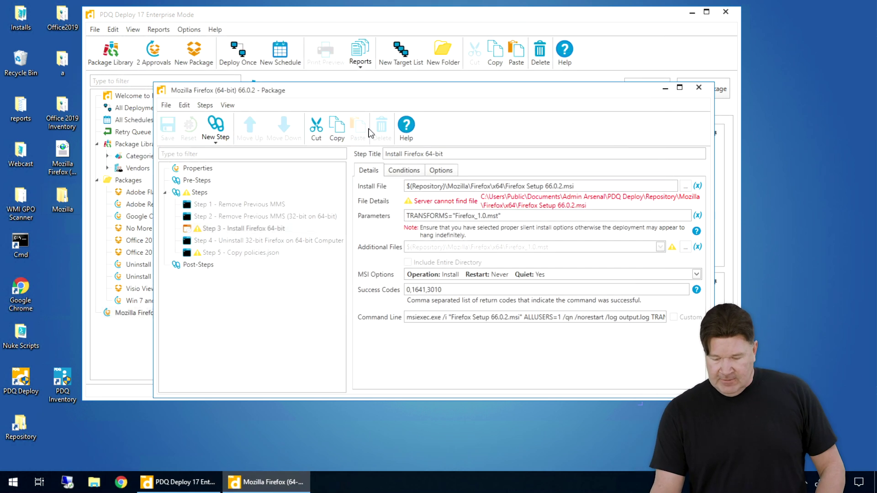
click(699, 88)
click(192, 35)
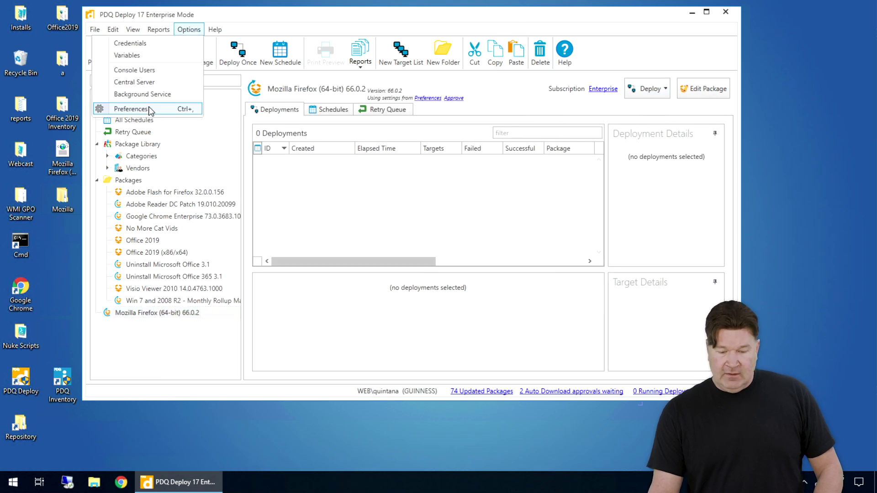
Open the repository's empty Mozilla\Firefox\x64 folder from Preferences.
click(124, 108)
click(614, 176)
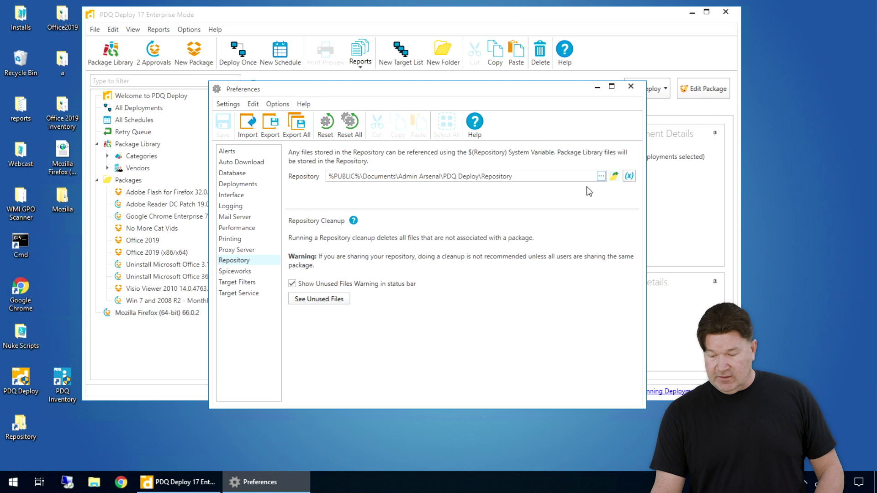
click(223, 138)
double_click(224, 138)
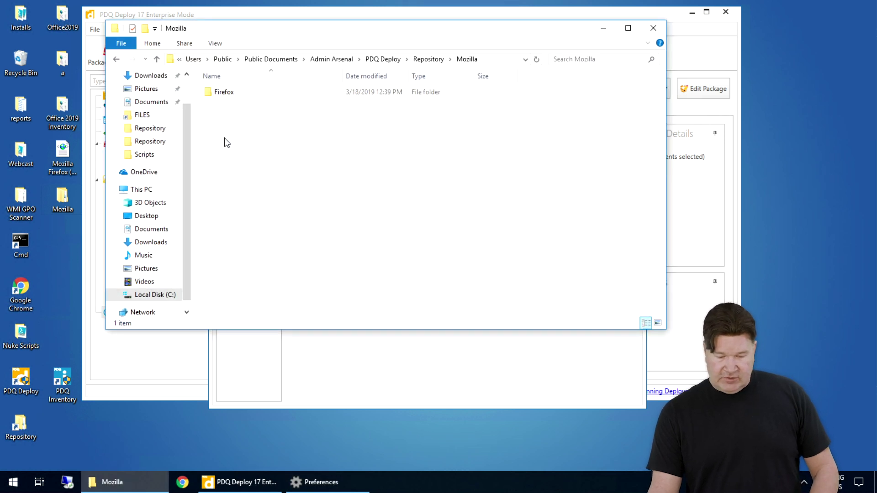
click(226, 92)
double_click(226, 93)
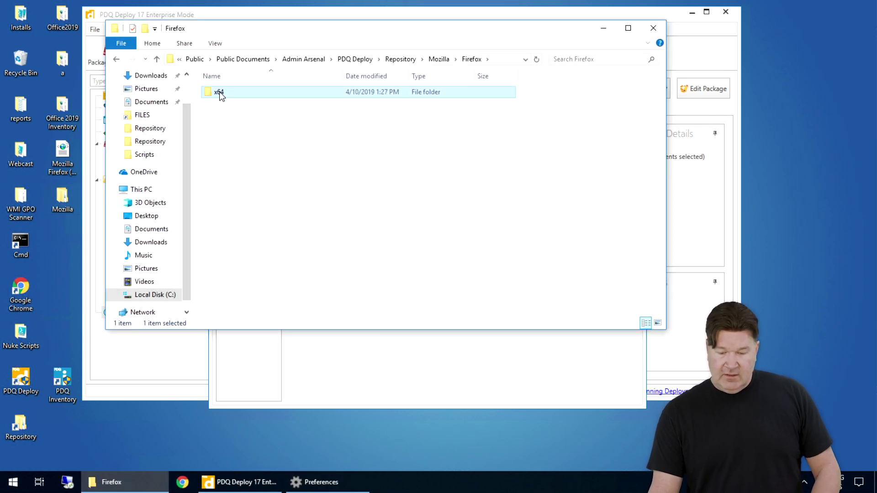
double_click(225, 93)
Open the desktop backup's Mozilla\Firefox\x64 folder beside the repository window.
click(64, 196)
double_click(64, 196)
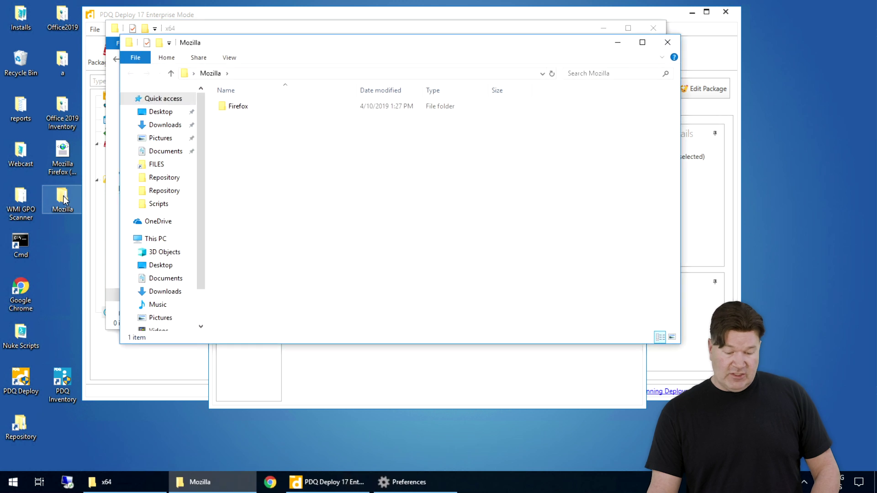
double_click(235, 109)
double_click(234, 108)
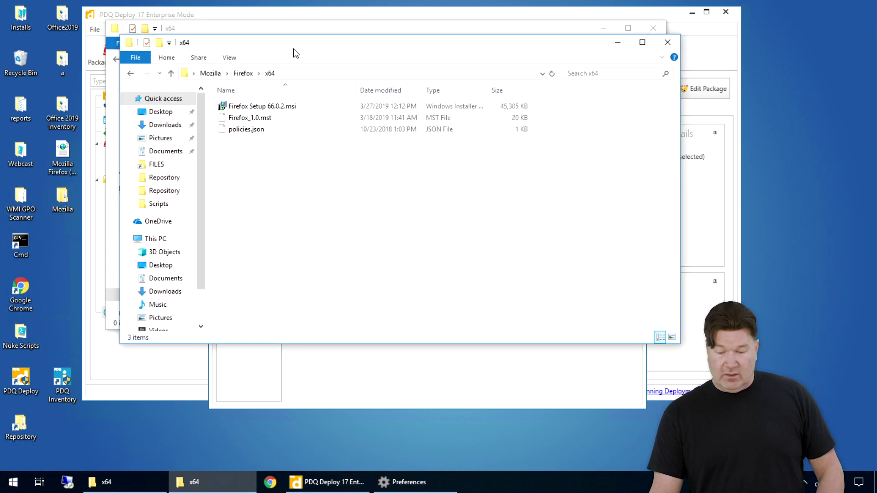
drag(296, 53, 499, 68)
Move Firefox Setup 66.0.2.msi, Firefox_1.0.mst and policies.json into the repository x64 folder, then close everything.
click(453, 123)
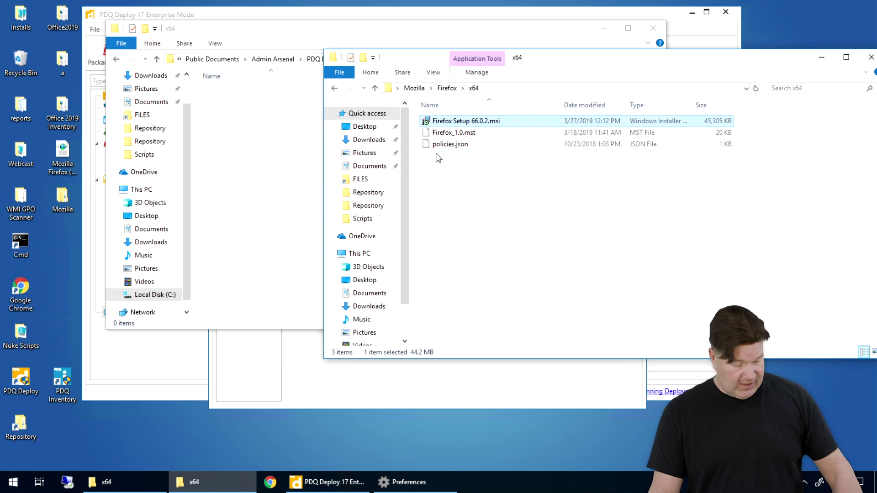
shift+click(441, 144)
drag(441, 144, 459, 220)
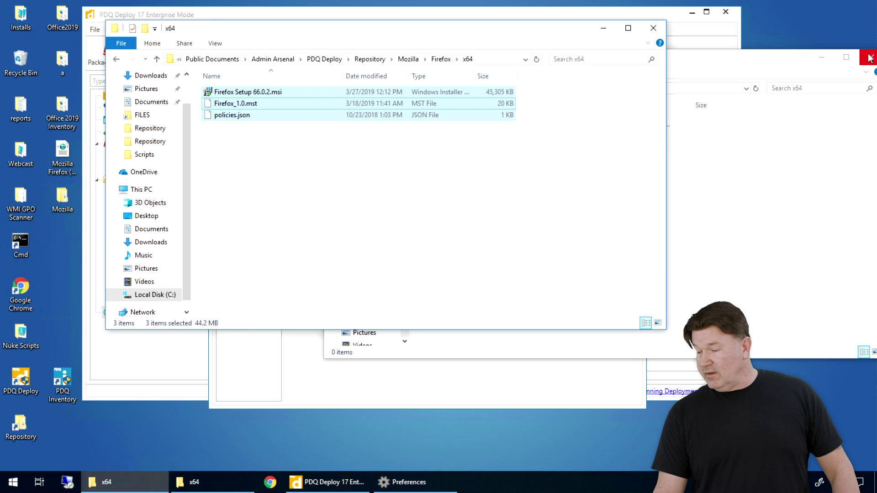
click(870, 57)
click(653, 28)
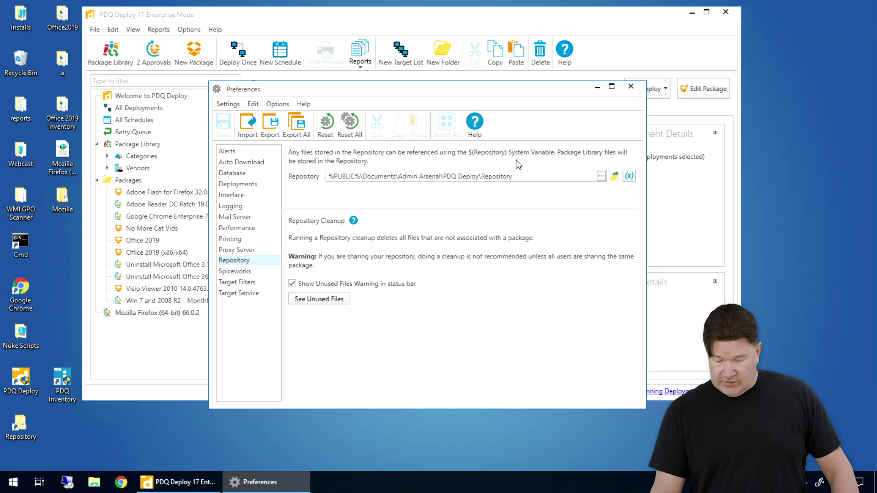
key(Escape)
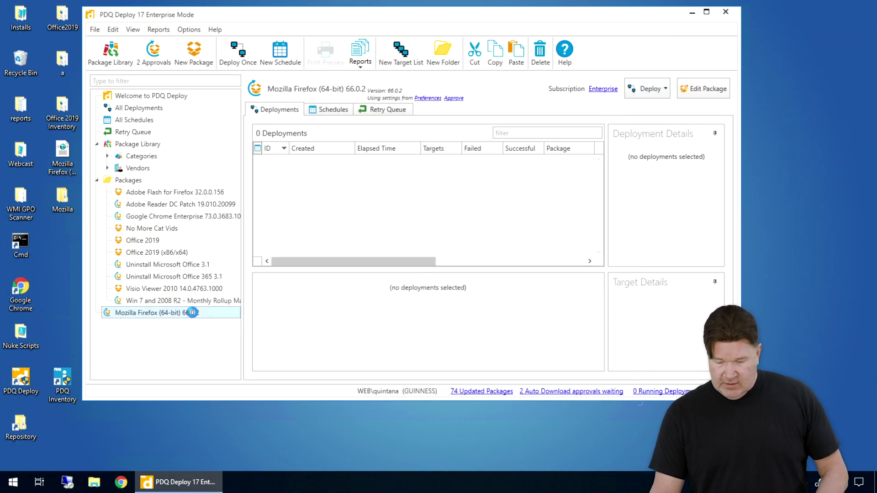
Reopen the Mozilla Firefox (64-bit) 66.0.2 package to confirm Firefox Setup 66.0.2.msi resolves at 44 MB.
double_click(193, 313)
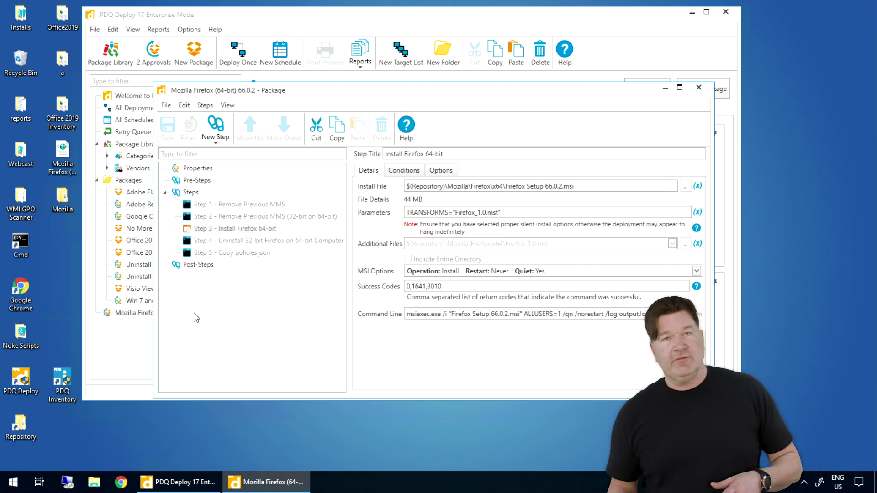